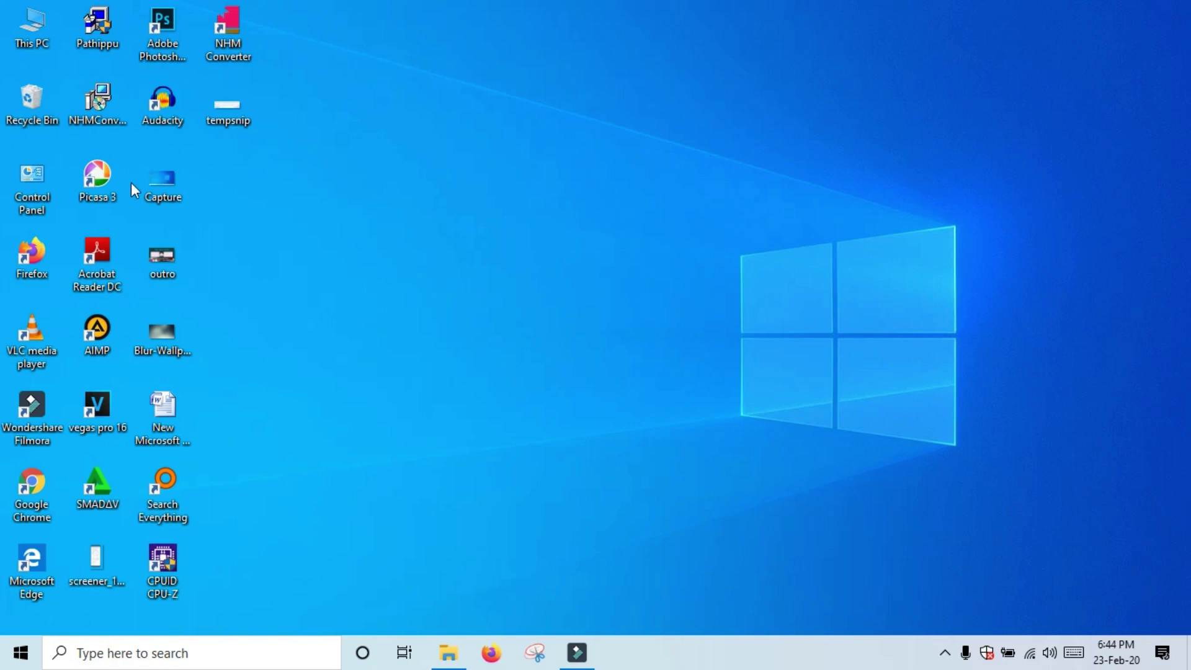
Step: Open the Fonts page from Control Panel's Appearance and Personalization section
double_click(31, 192)
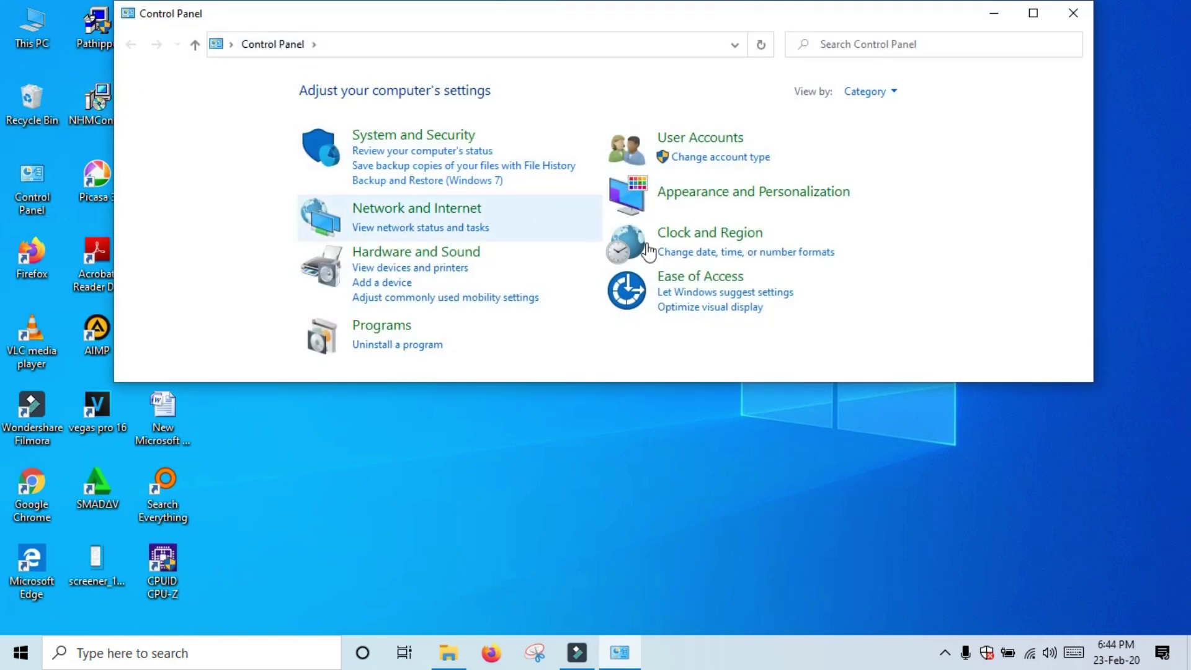
left_click(720, 203)
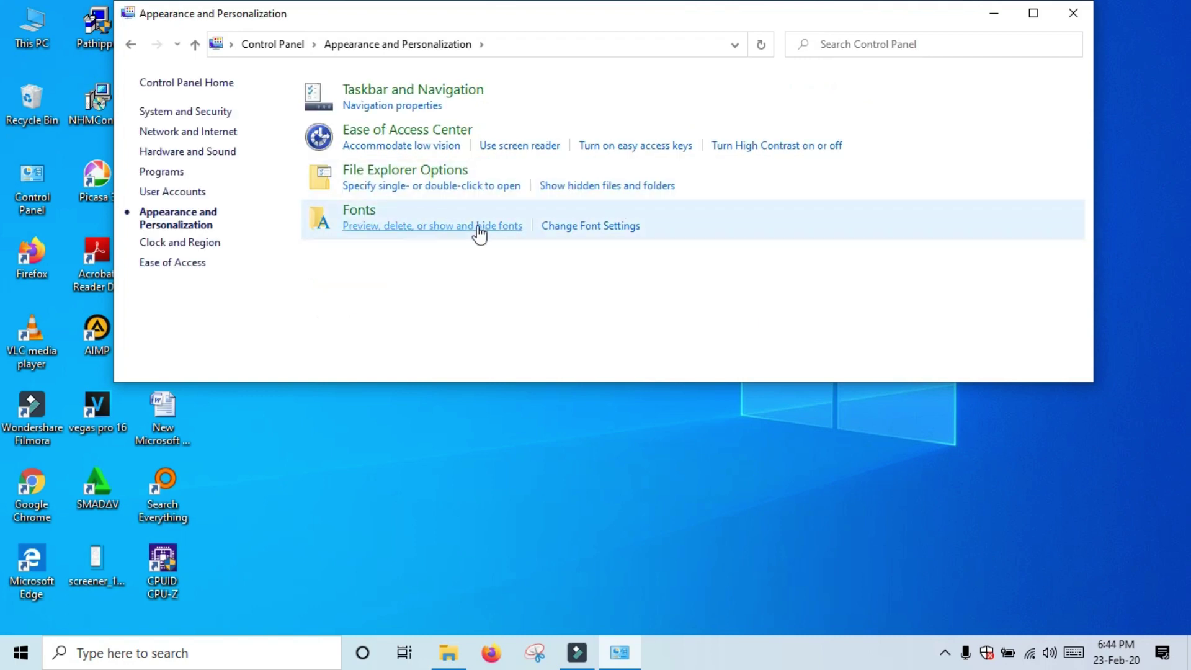
left_click(360, 213)
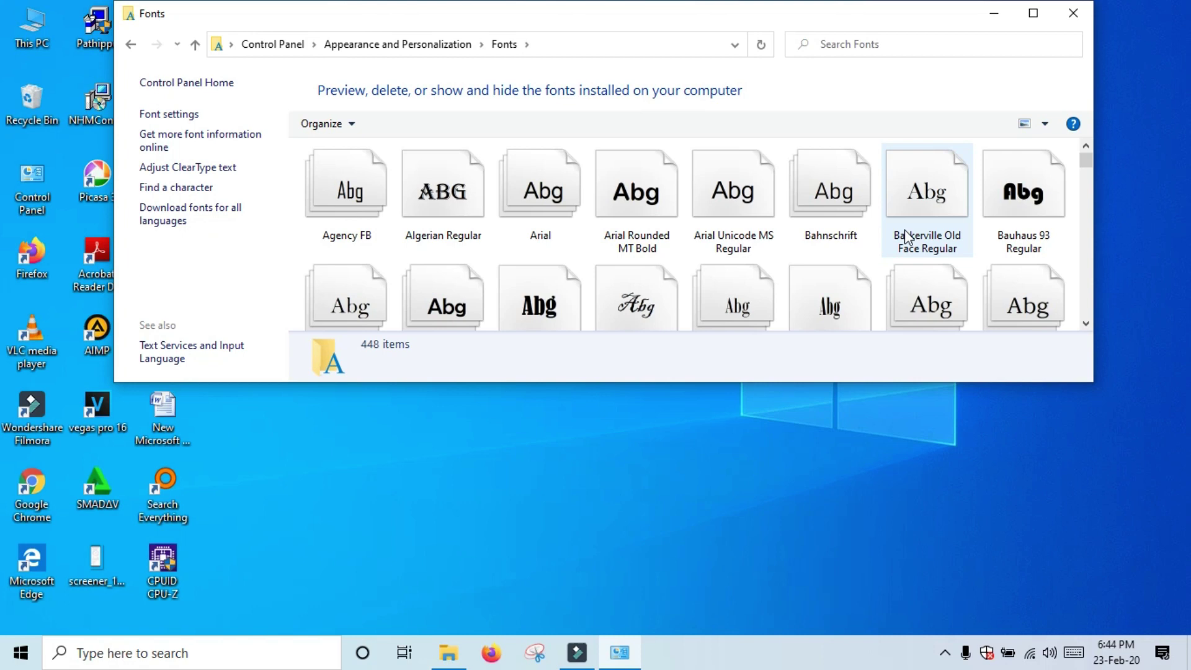
scroll(941, 232, "down", 1)
scroll(1044, 174, "down", 2)
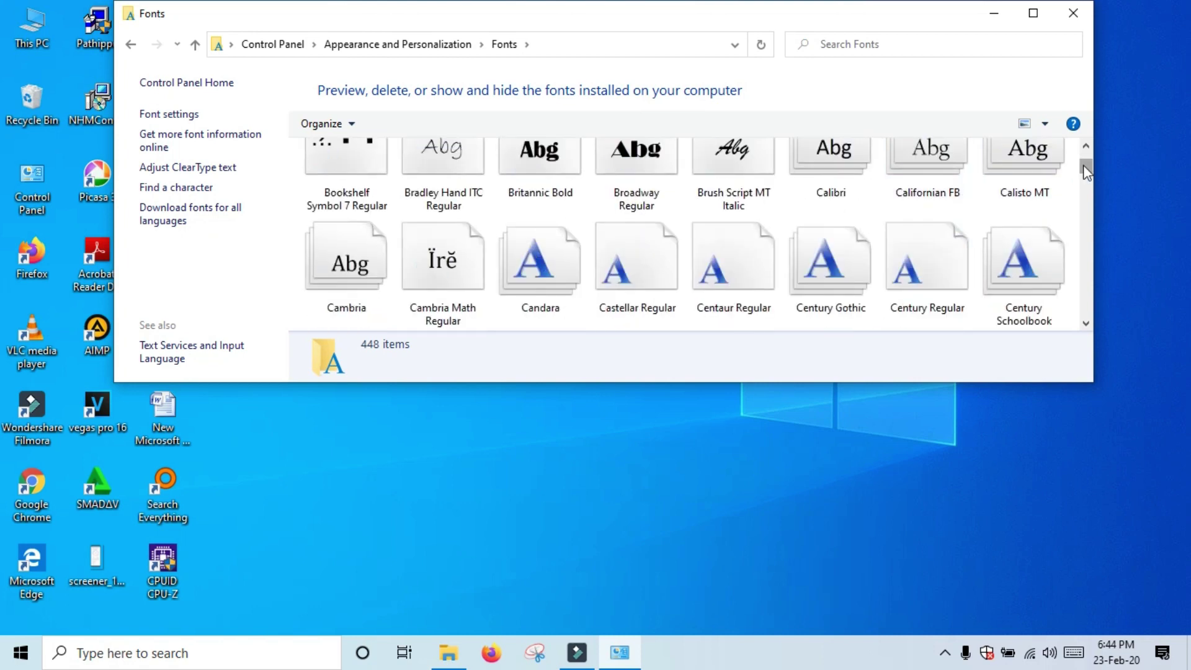
left_click_drag(1085, 172, 1086, 242)
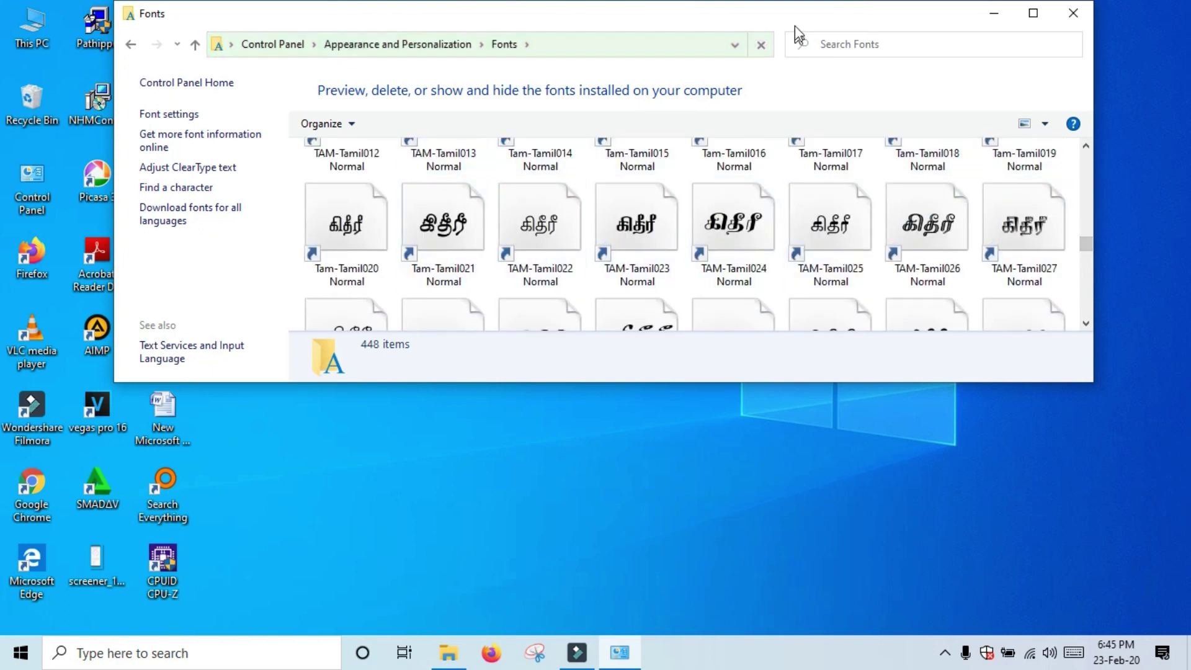
Step: Reposition the Fonts window and extend its bottom edge to reveal TAM-Tamil028 through TAM-Tamil035
left_click_drag(795, 22, 835, 32)
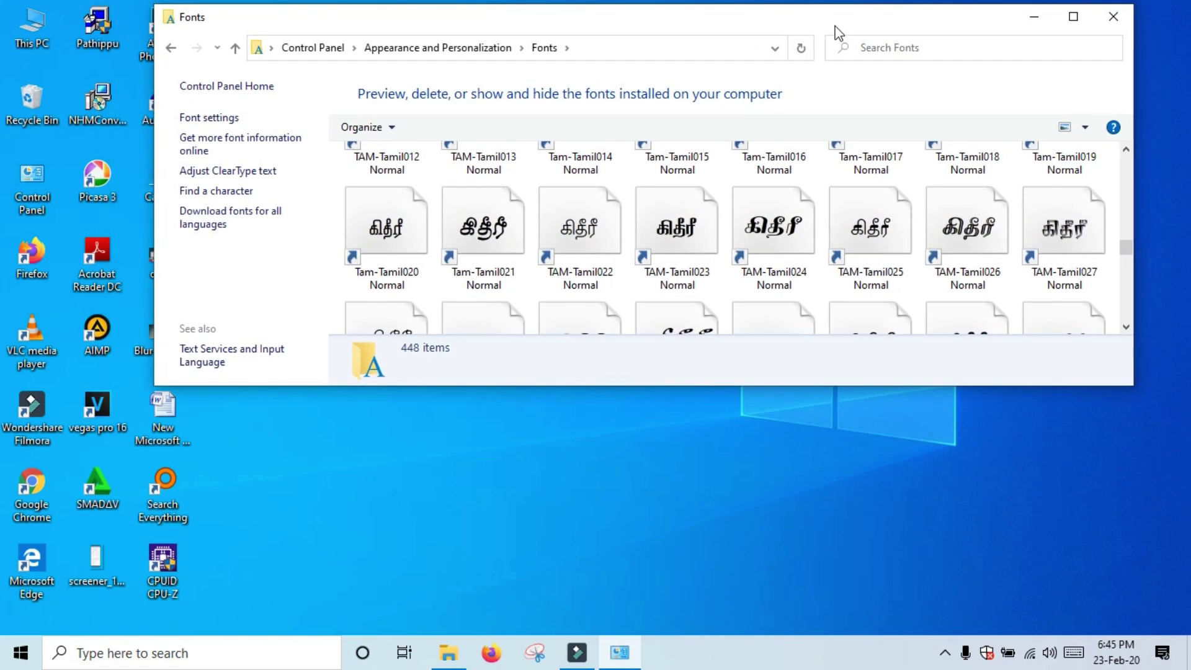
left_click_drag(834, 31, 824, 33)
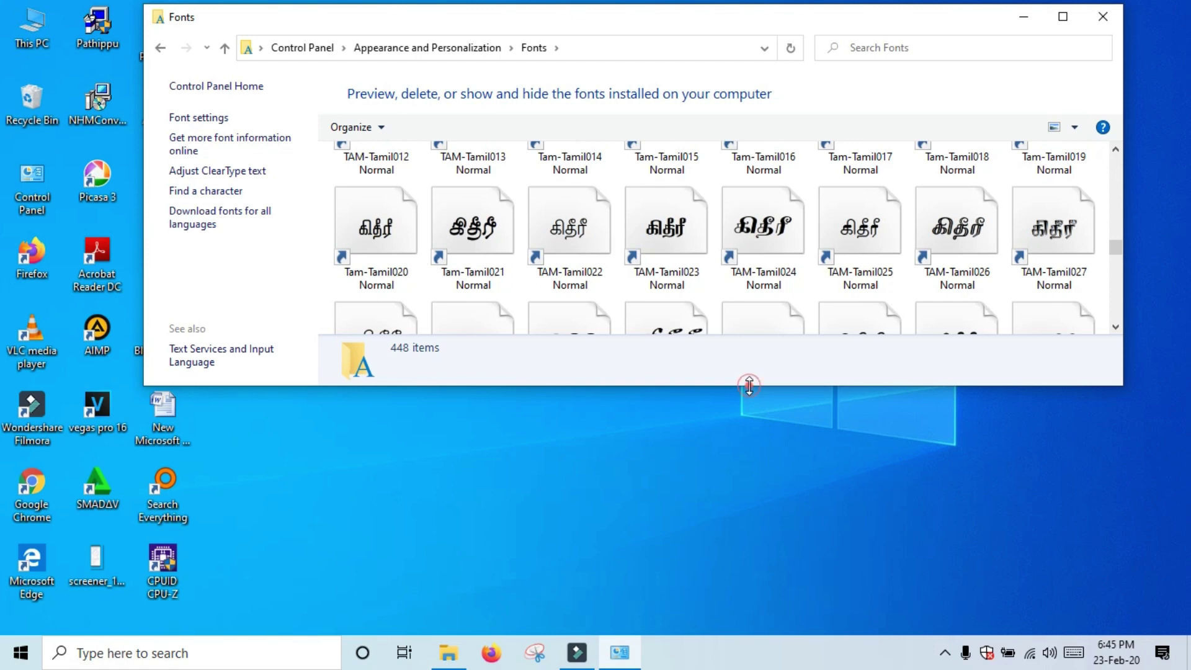
left_click_drag(749, 385, 724, 482)
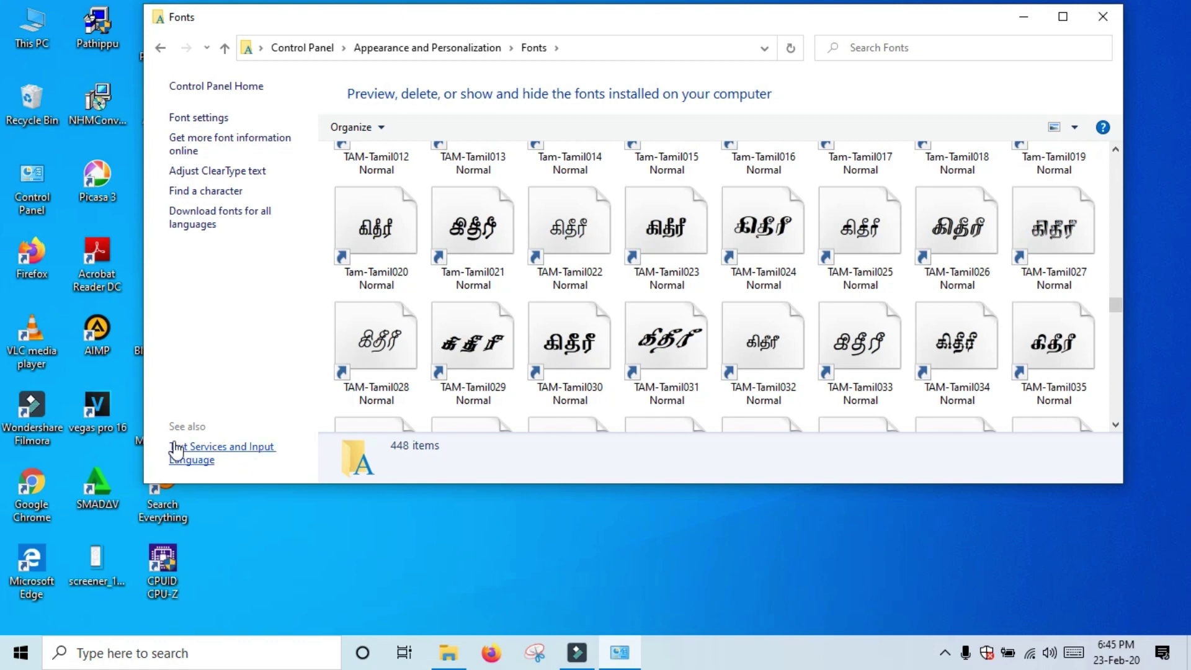
Step: Search the language list for 'tamil' and install Tamil (India) as a preferred language
left_click(222, 458)
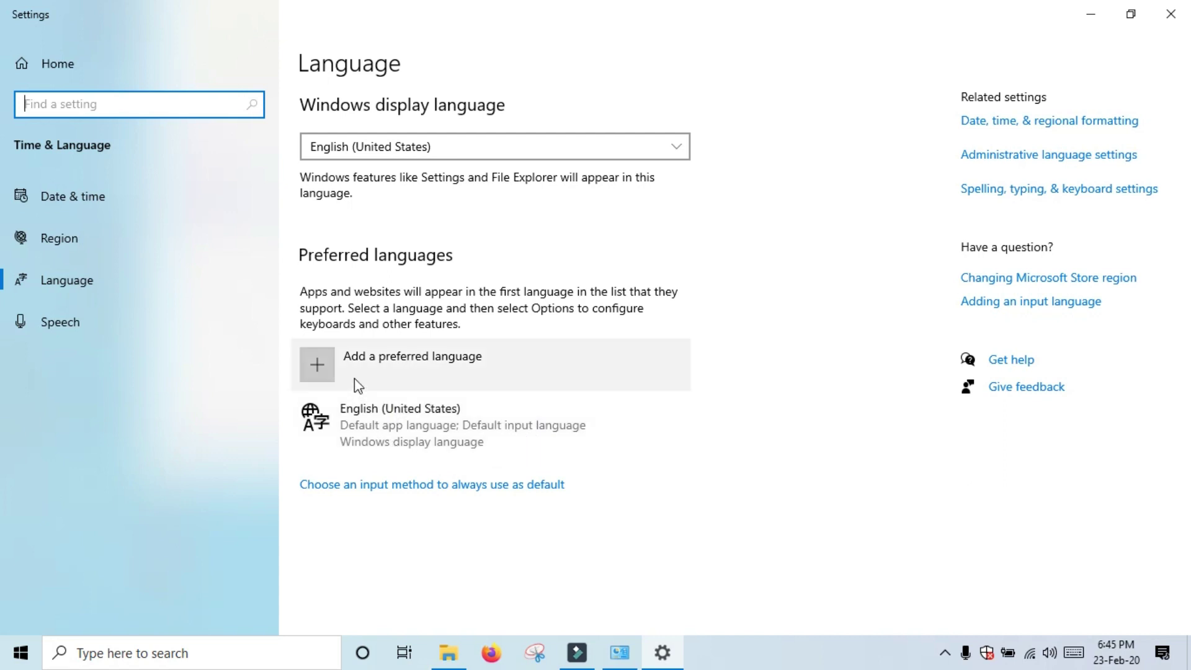
left_click(323, 369)
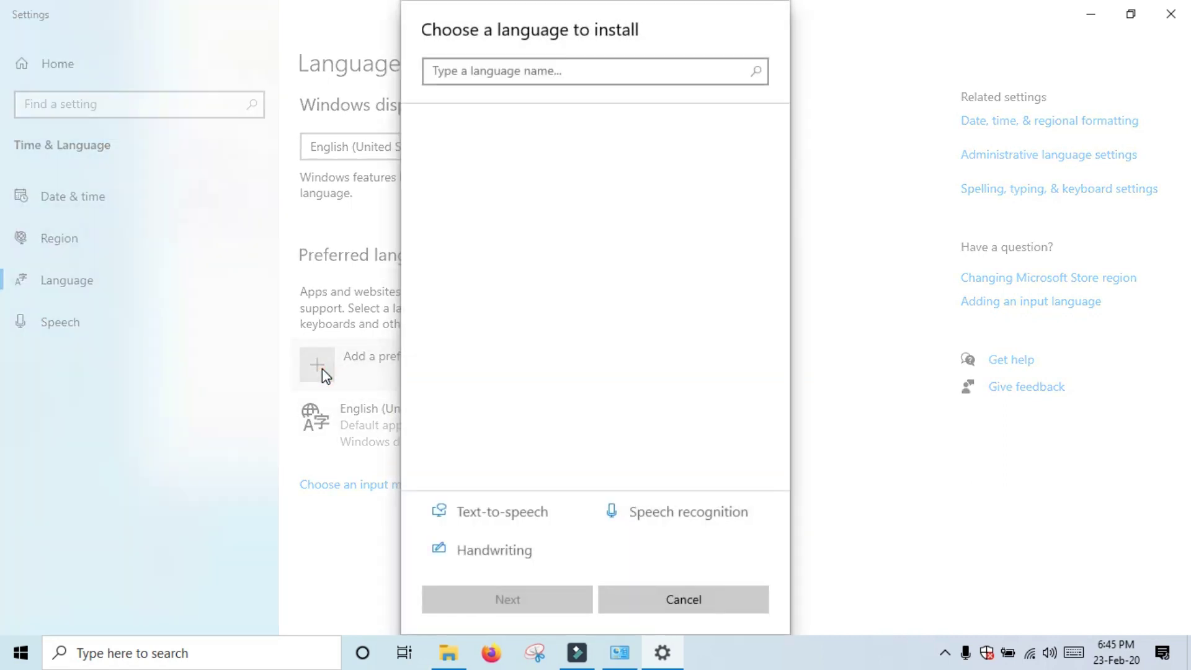
left_click(518, 70)
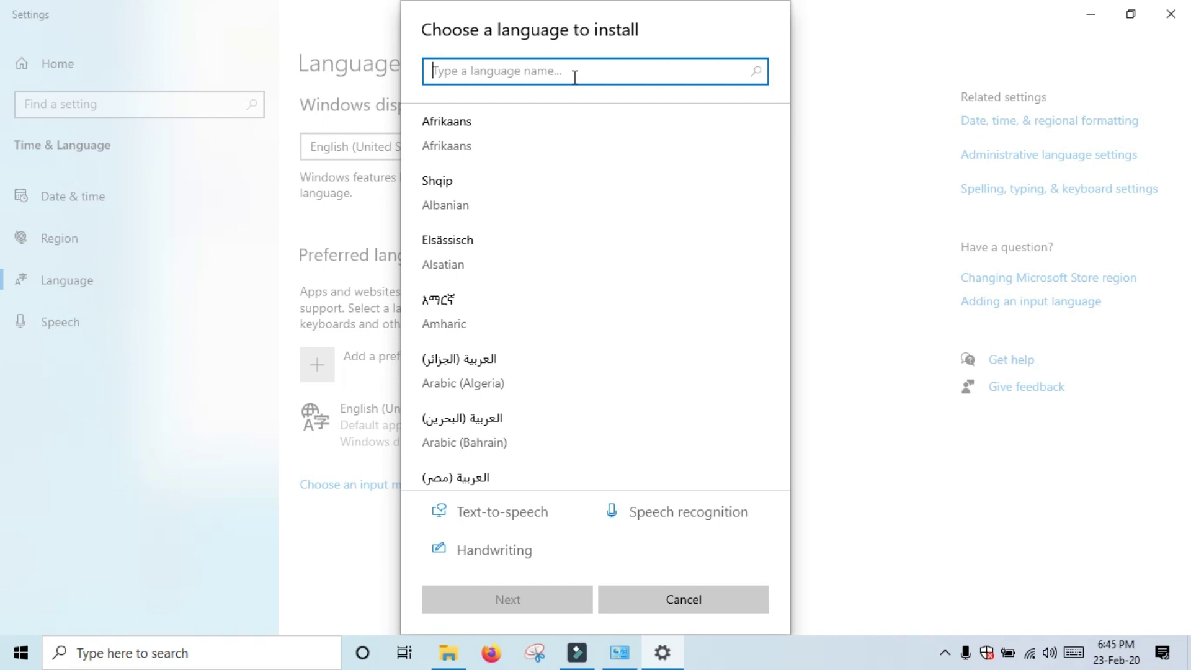
type("t")
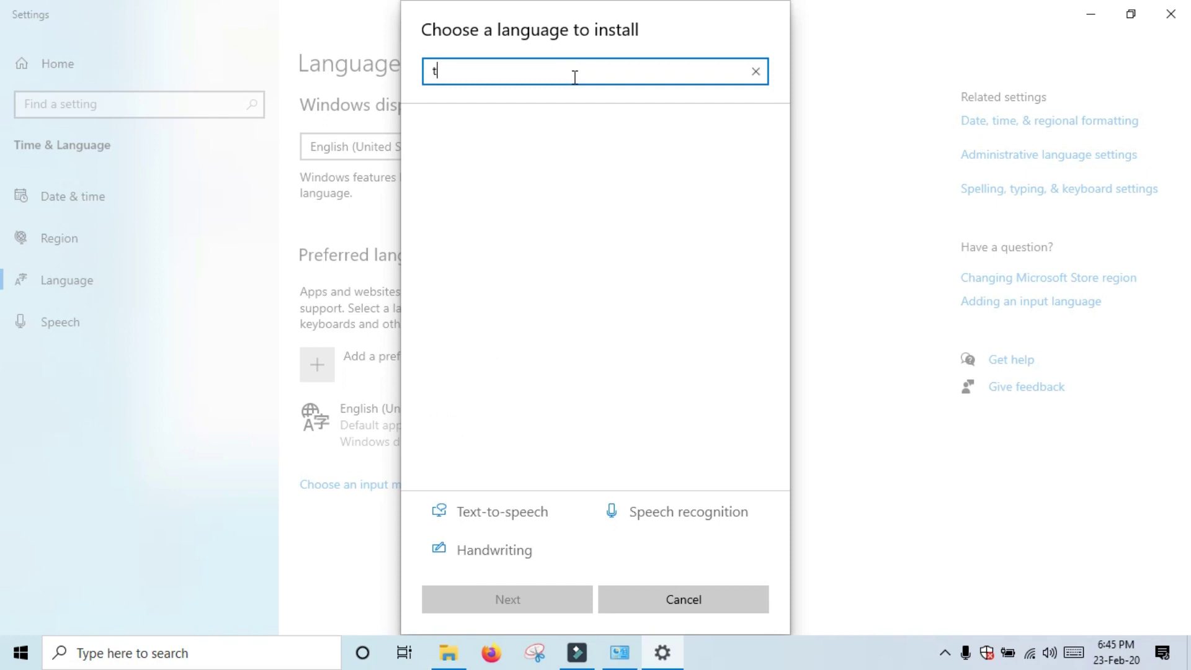
type("amil")
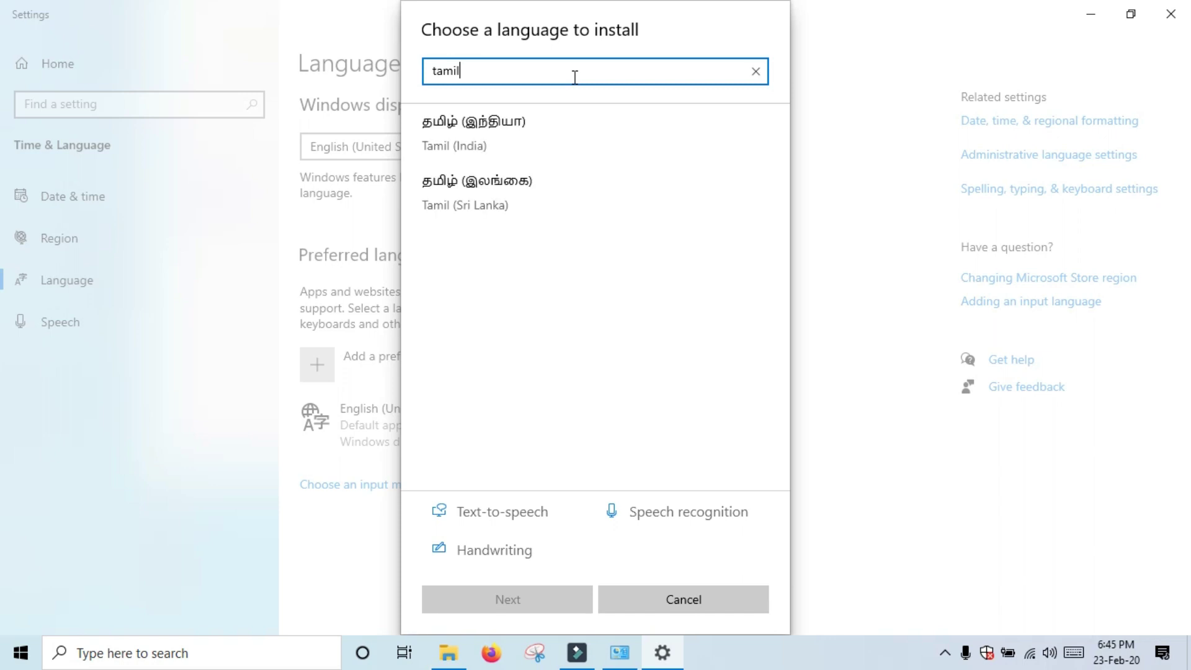
left_click(566, 134)
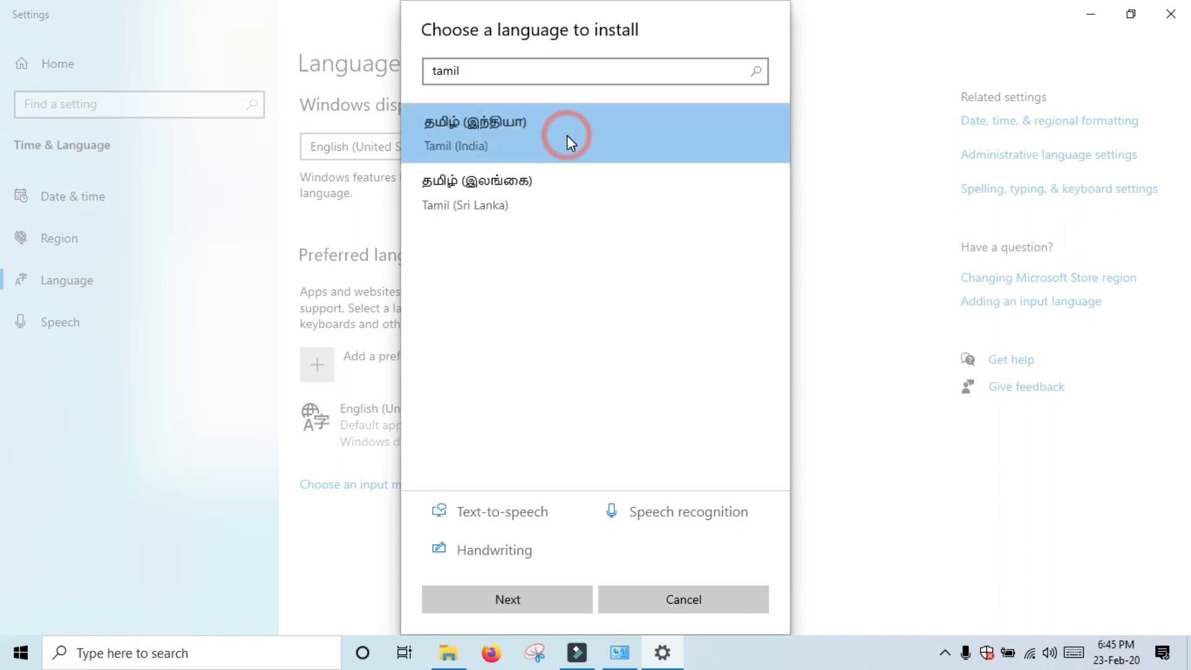
left_click(525, 599)
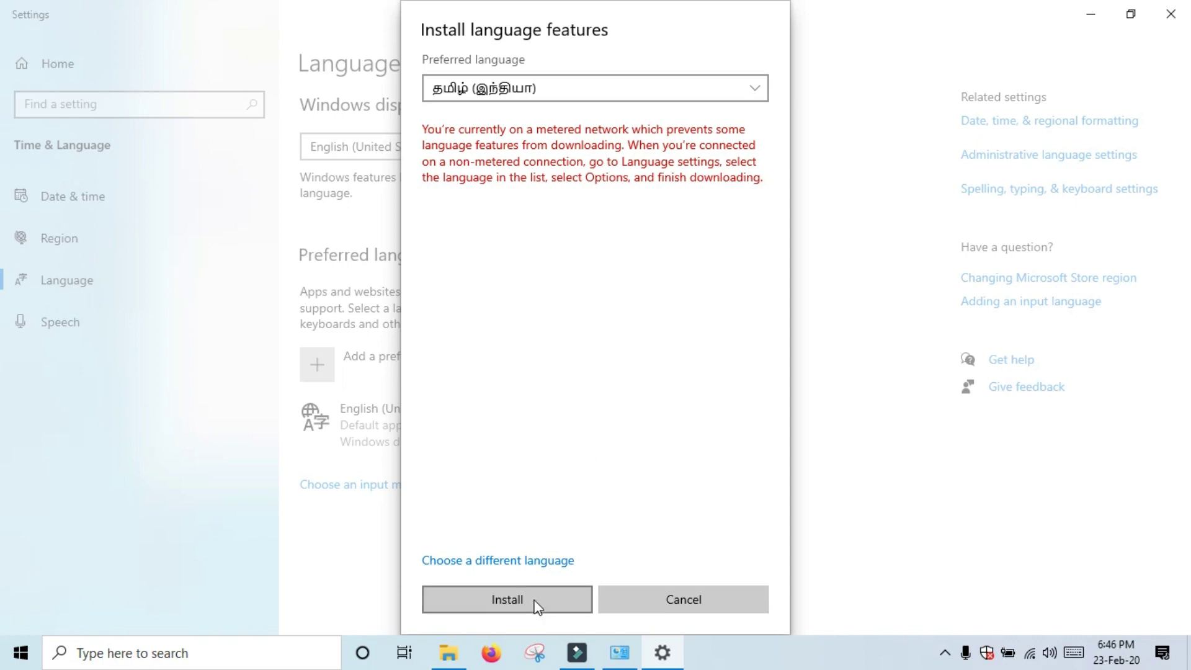
left_click(507, 600)
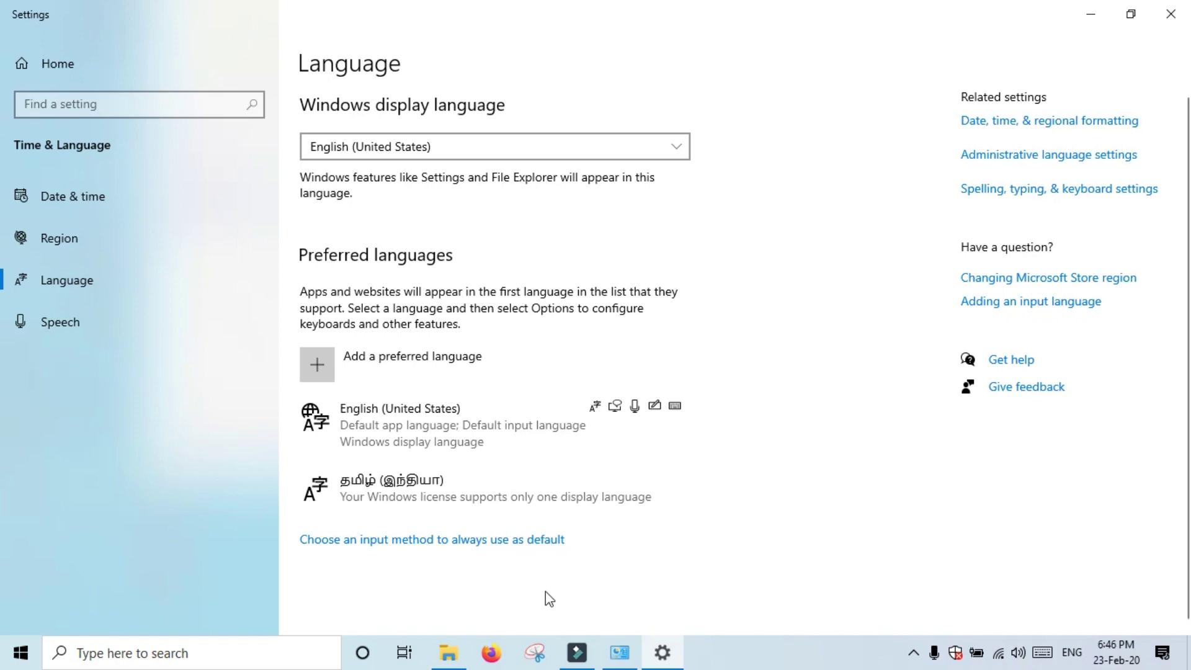
Step: Minimize the Settings and Fonts windows and make Tamil 99 the active input keyboard
left_click(1081, 15)
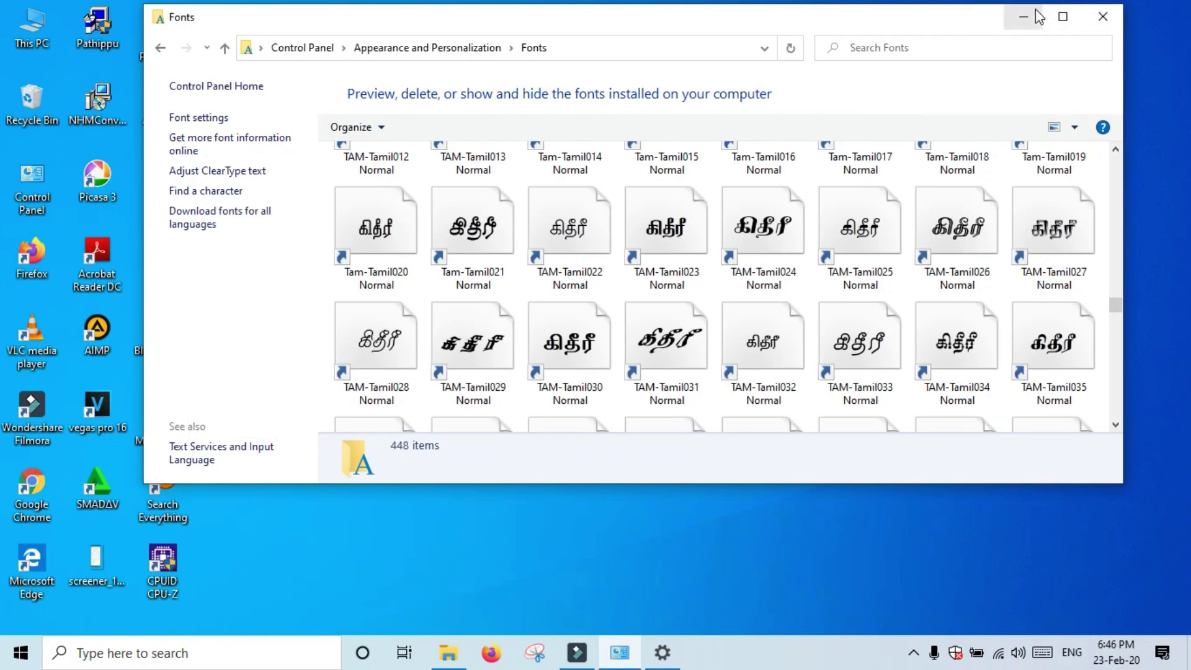
left_click(1024, 16)
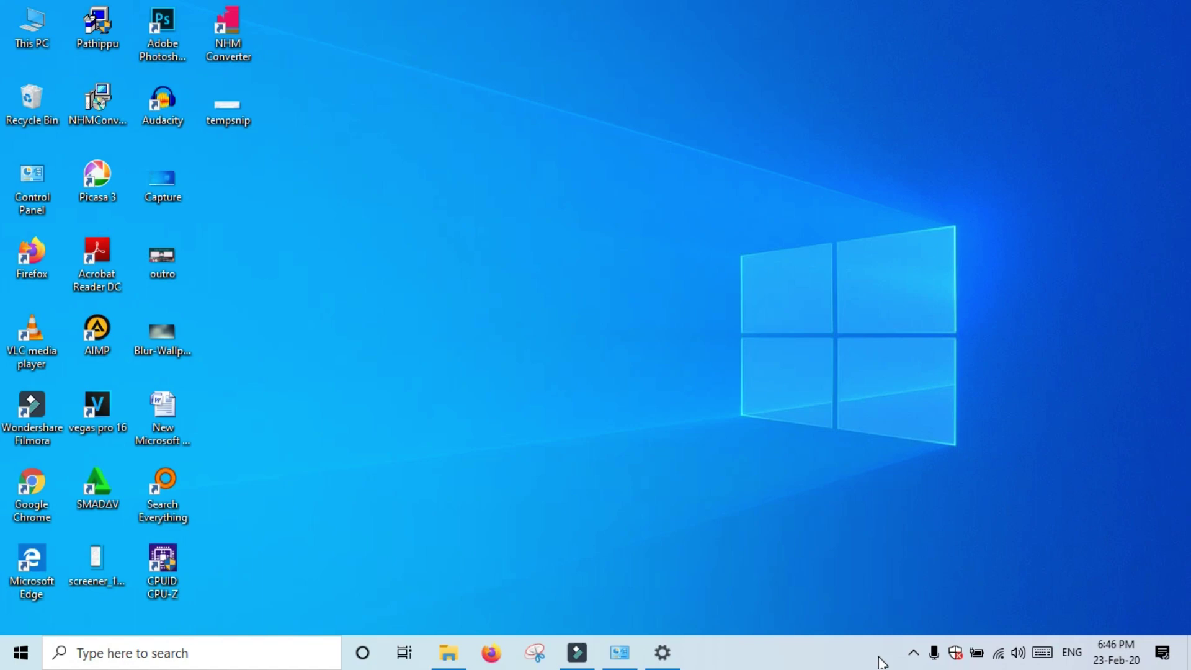
left_click(1075, 653)
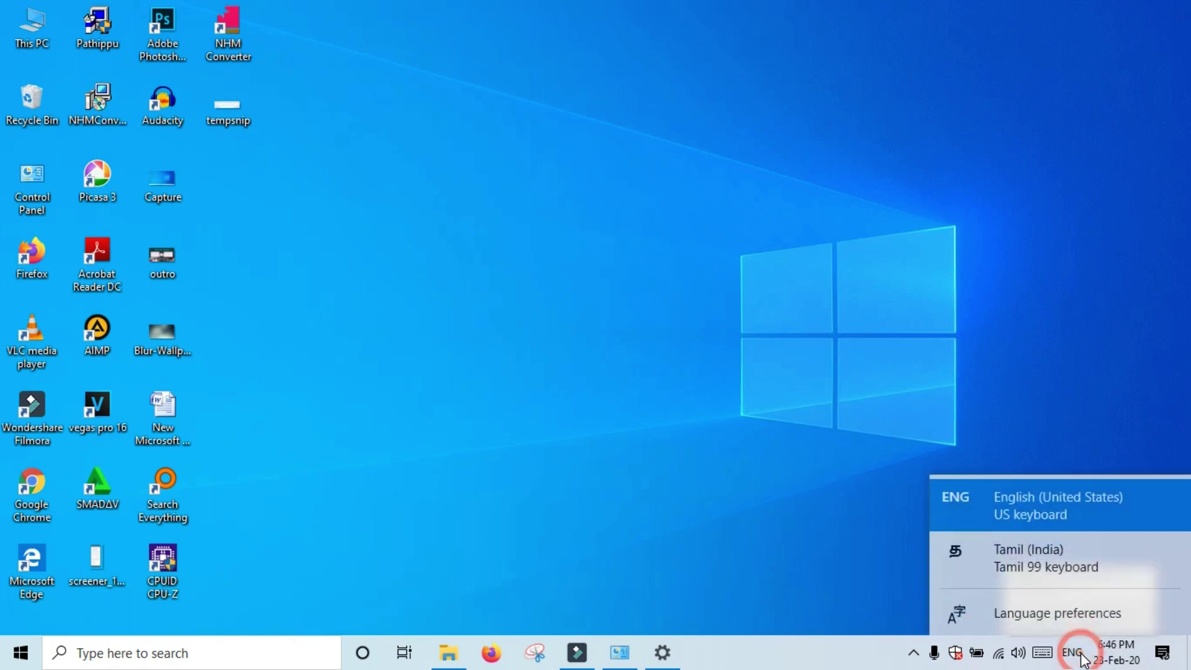
left_click(1082, 555)
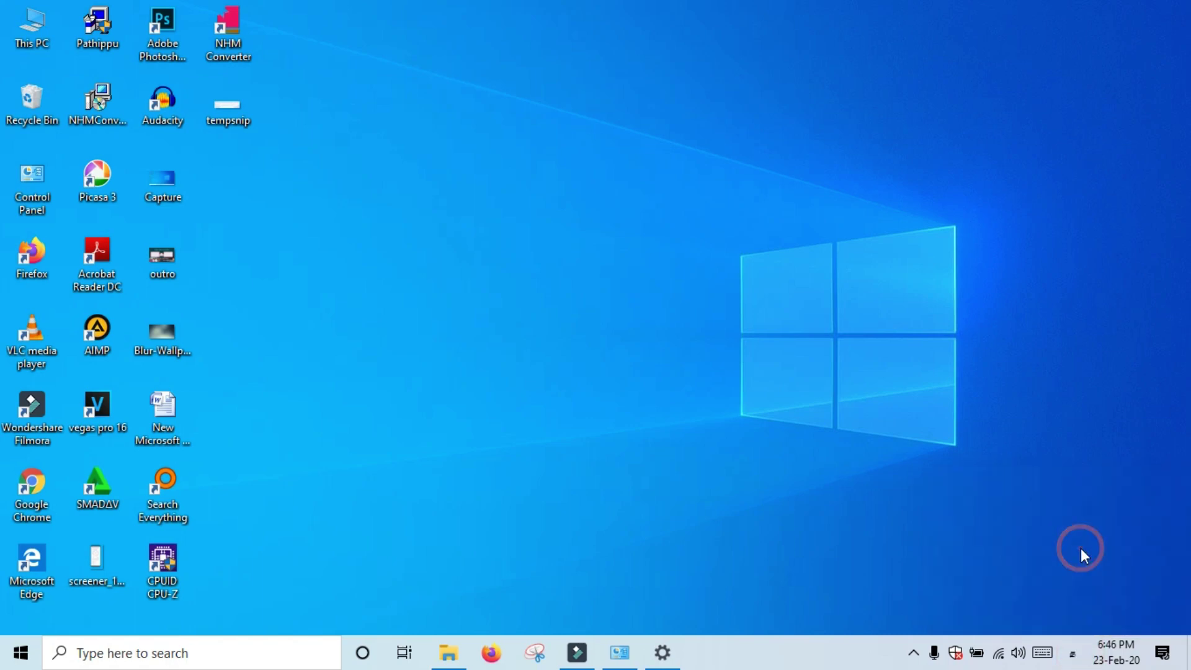
Step: Enable the Show touch keyboard button option on the taskbar
right_click(745, 663)
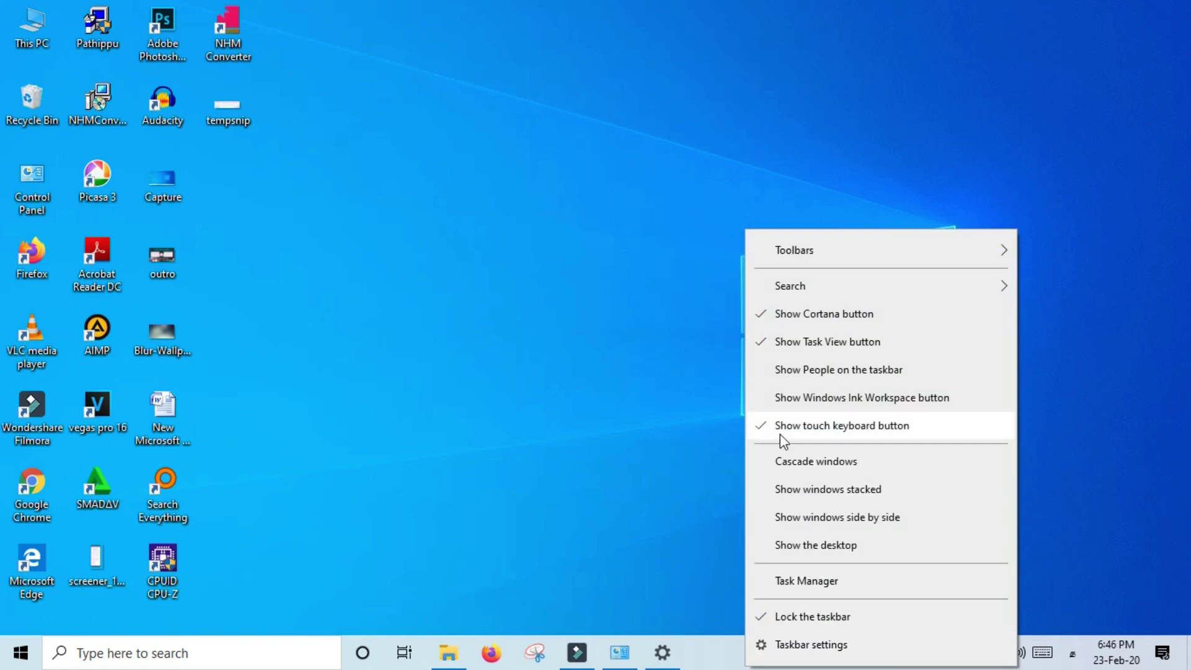
left_click(868, 429)
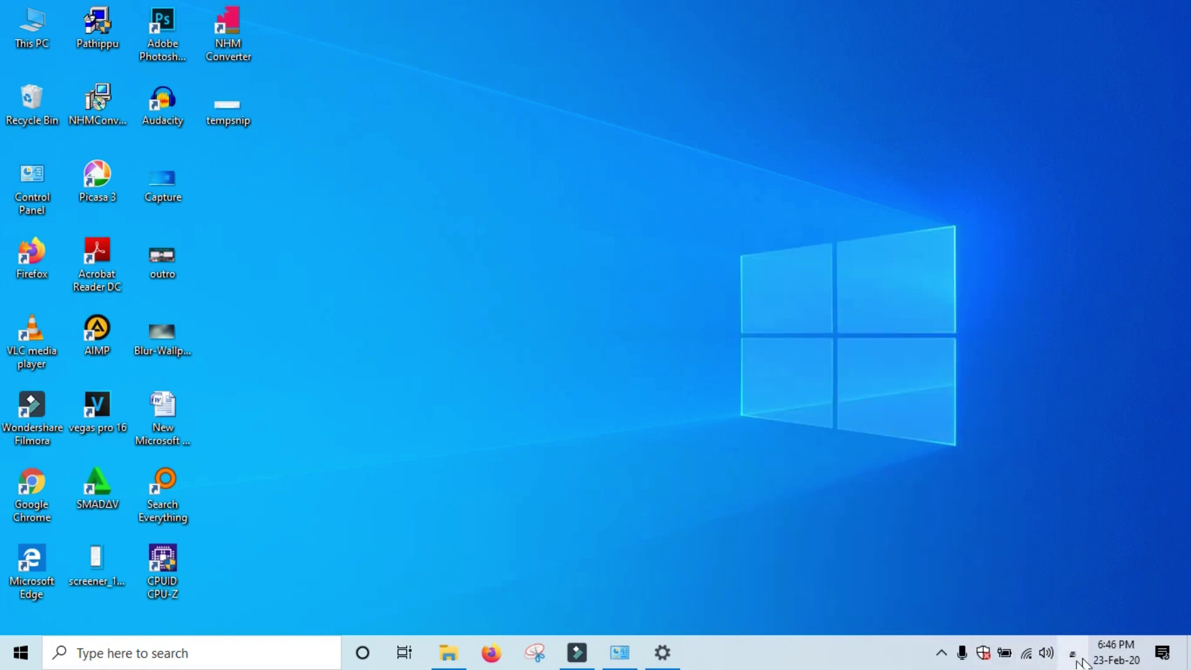
right_click(806, 659)
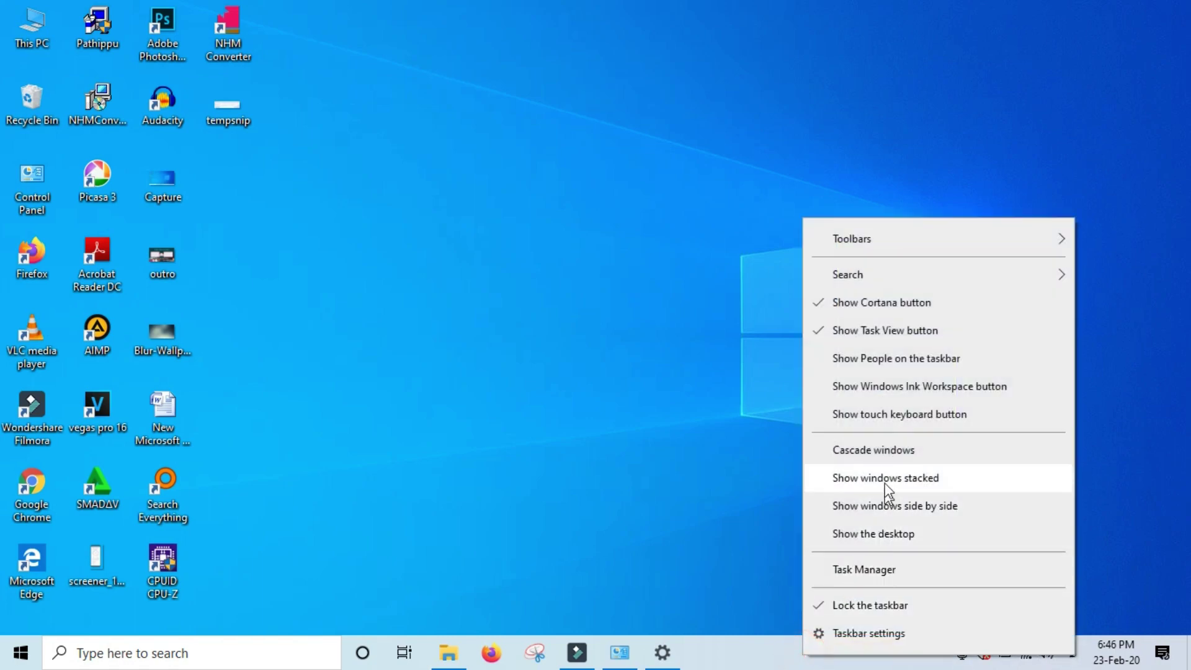
left_click(874, 428)
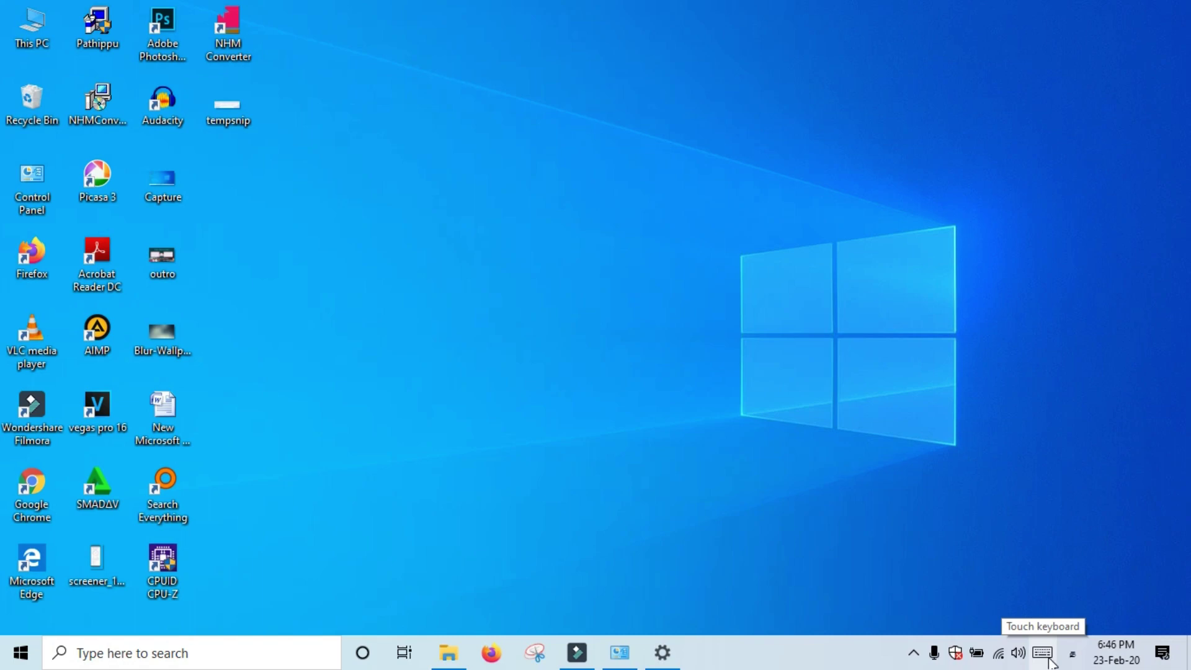
Step: Open the touch keyboard, set it to the compact layout, and move it slightly higher
left_click(1047, 655)
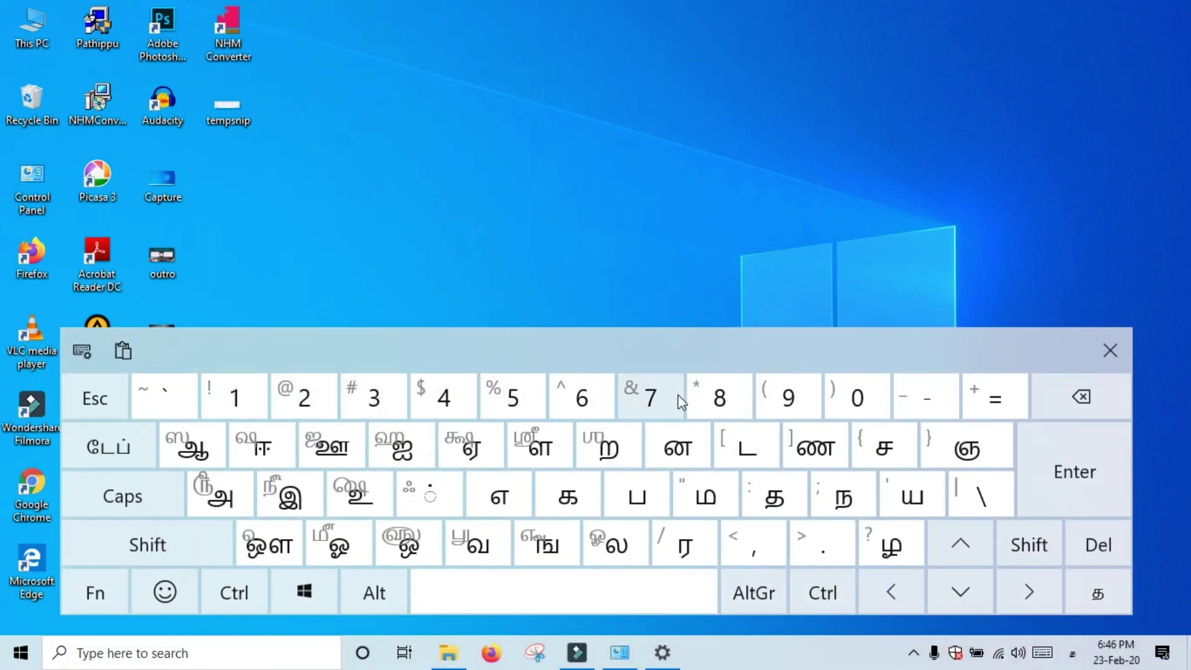
left_click(92, 361)
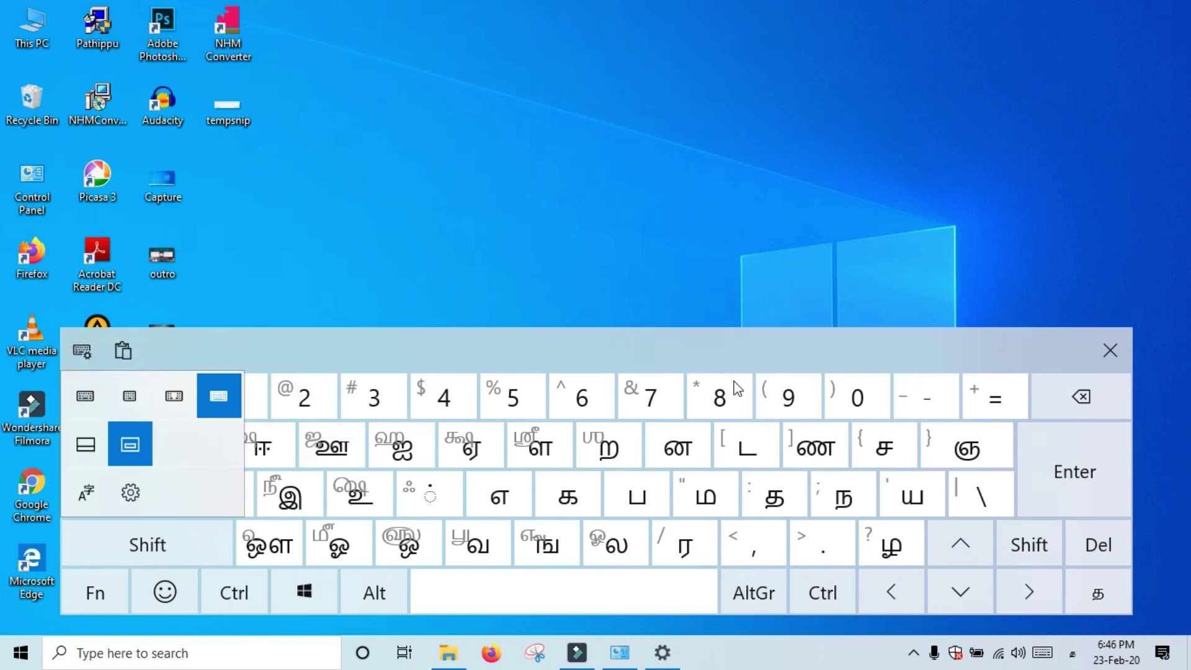
left_click(114, 396)
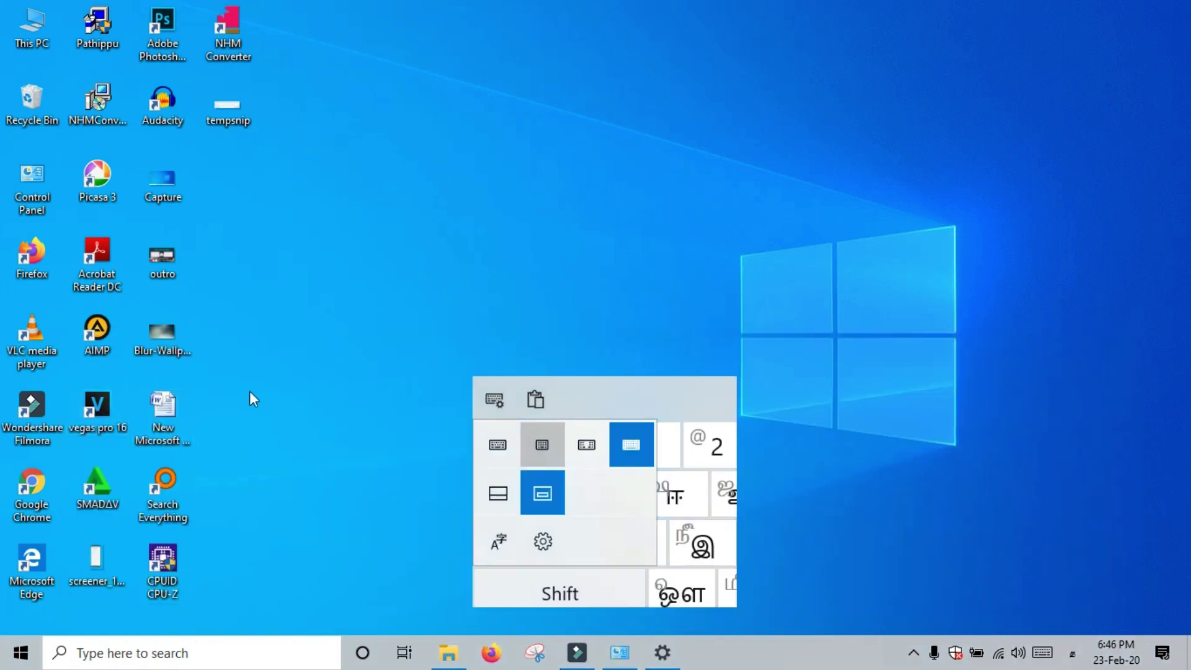
left_click(498, 440)
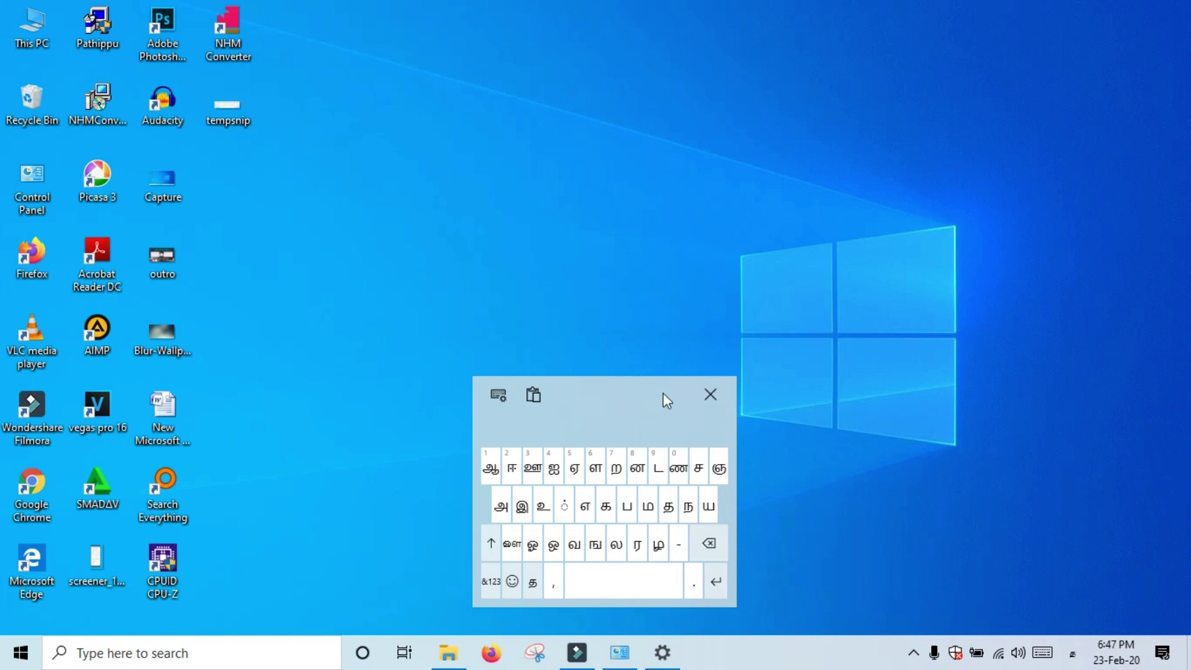
left_click_drag(656, 404, 654, 367)
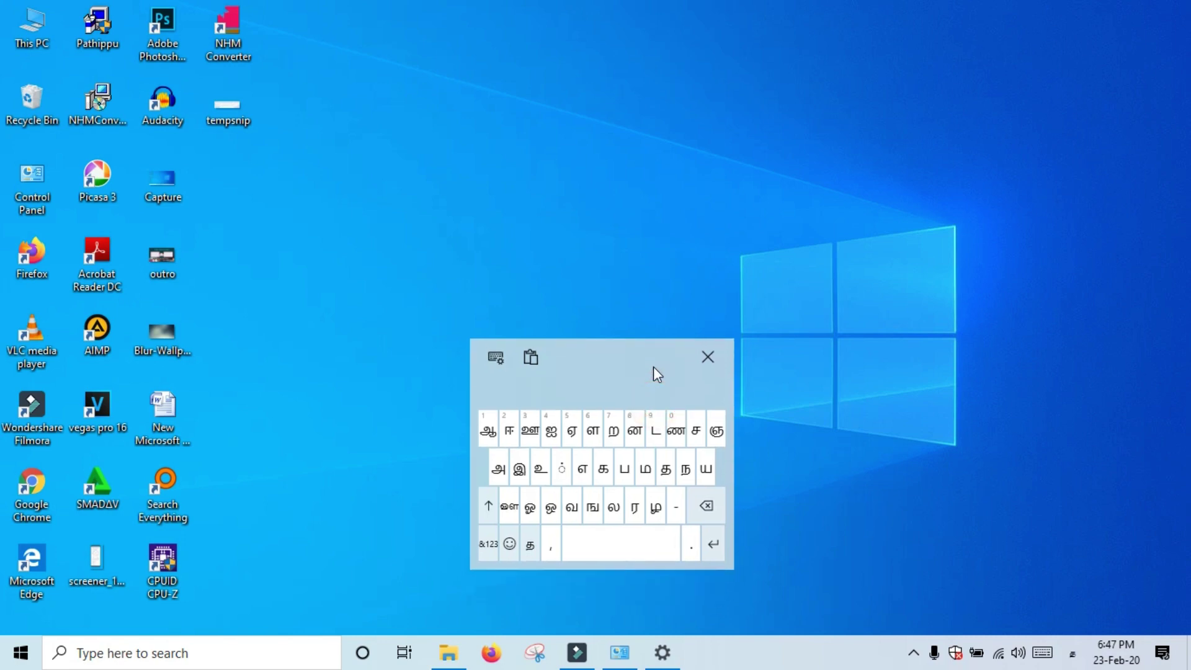